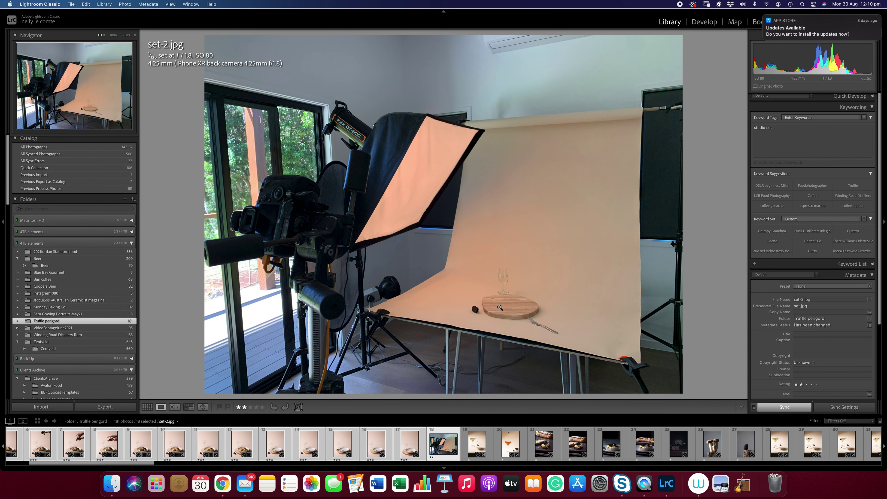
Compare the studio setup photo with the first empty-plate shot, frame 69, and review the capture settings in its metadata
{"action": "left_click", "coordinate": [408, 448]}
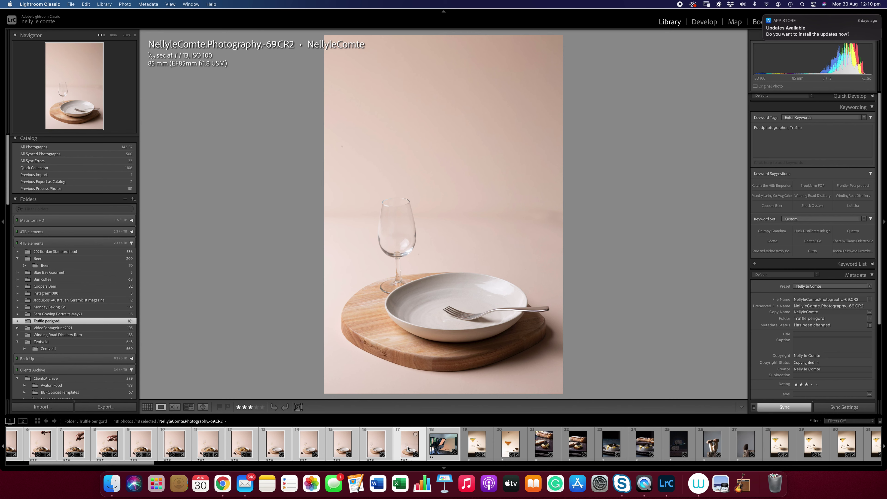
{"action": "scroll", "coordinate": [846, 341], "scroll_direction": "down", "scroll_amount": 4}
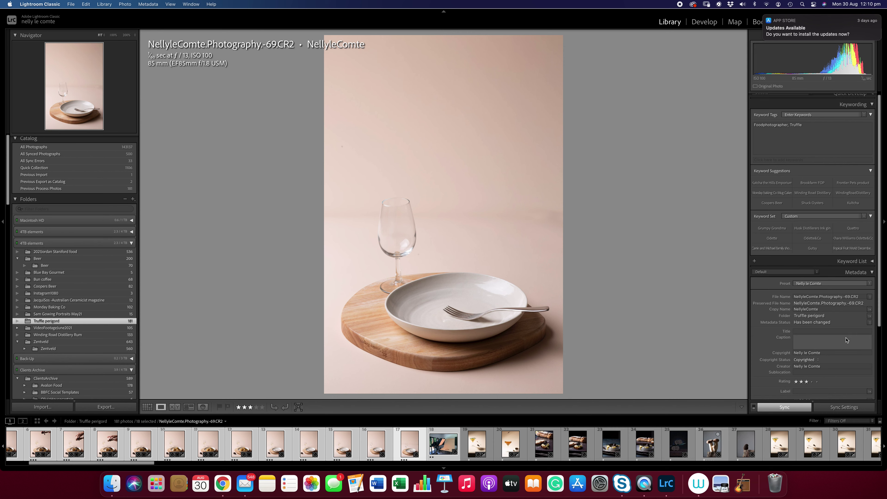
{"action": "scroll", "coordinate": [847, 341], "scroll_direction": "down", "scroll_amount": 1}
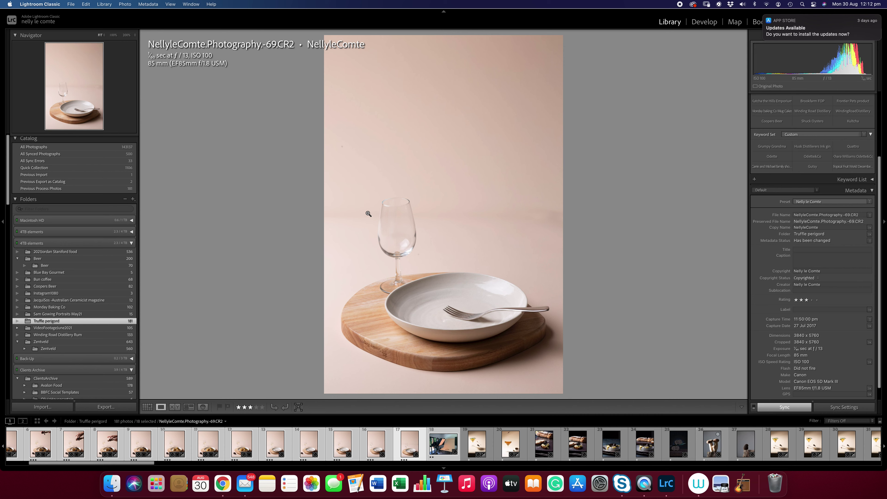
{"action": "left_click", "coordinate": [442, 444]}
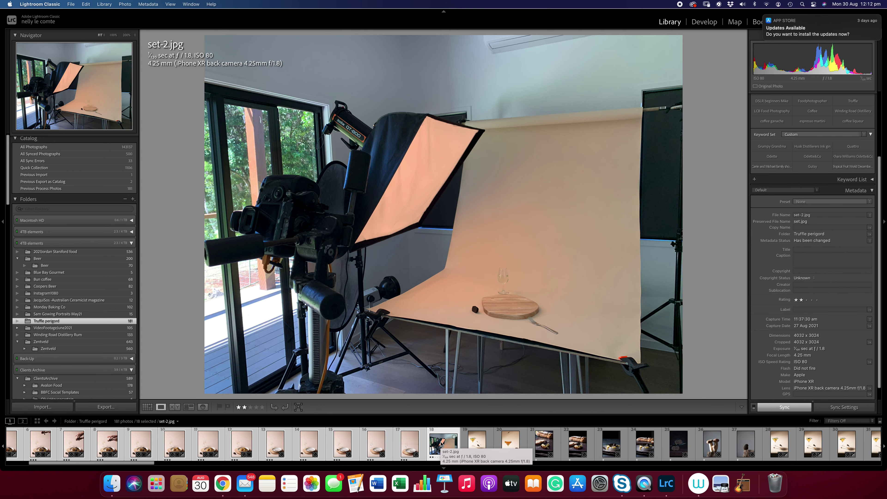
{"action": "left_click", "coordinate": [410, 444]}
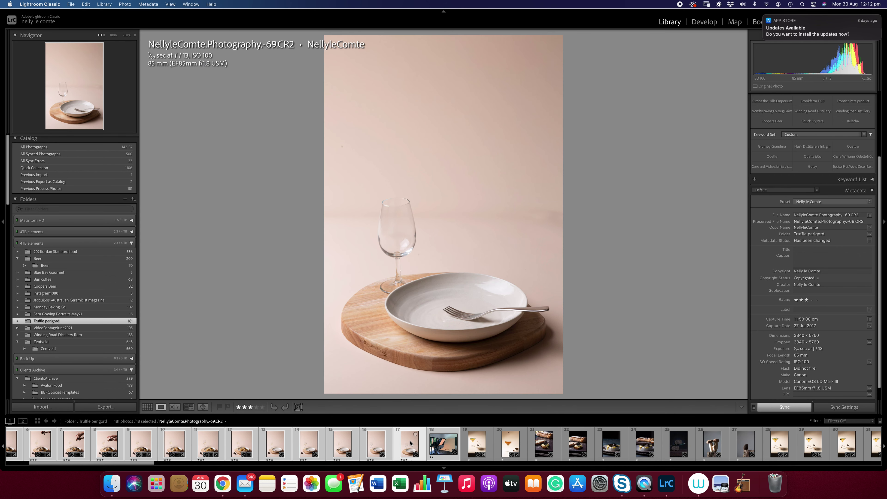
Go through the composition test shots from frame 70 to frame 73 to examine how the glass, board and truffle are placed
{"action": "key", "text": "Right"}
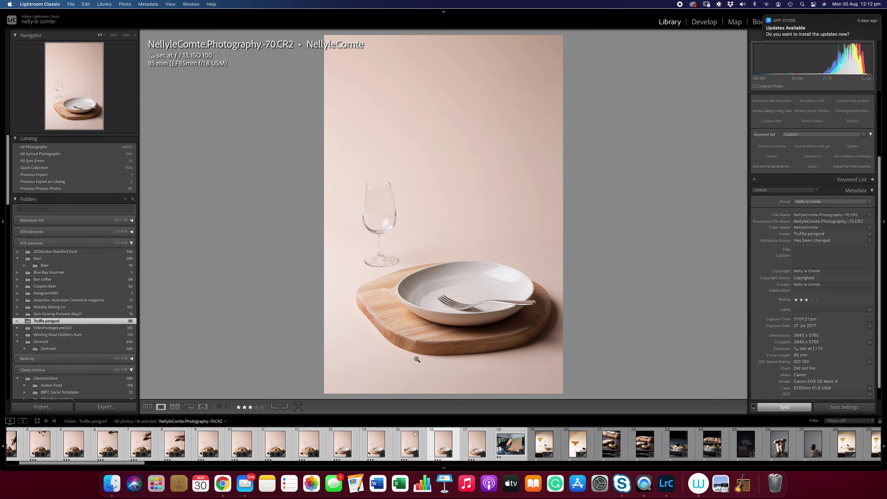
{"action": "key", "text": "Right"}
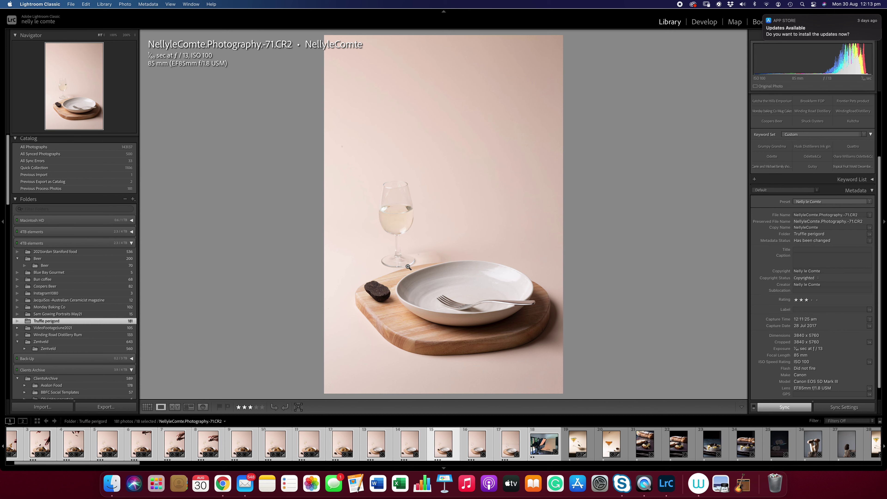
{"action": "key", "text": "Right"}
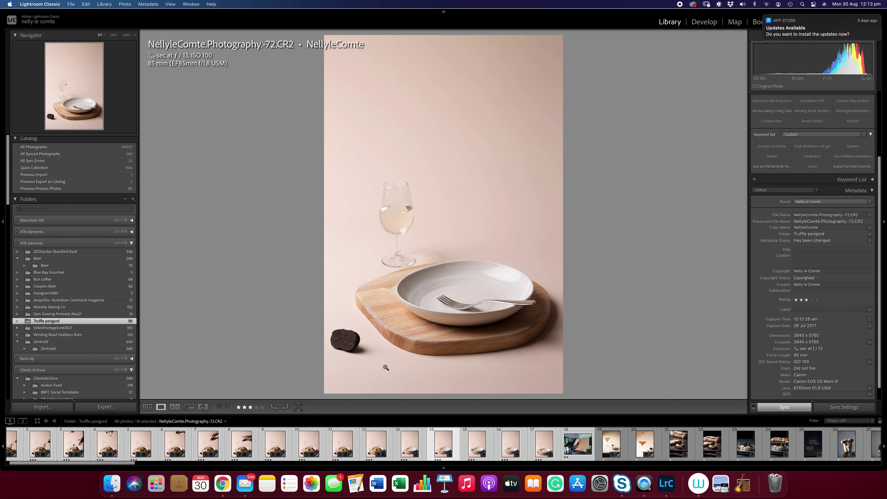
{"action": "key", "text": "Right"}
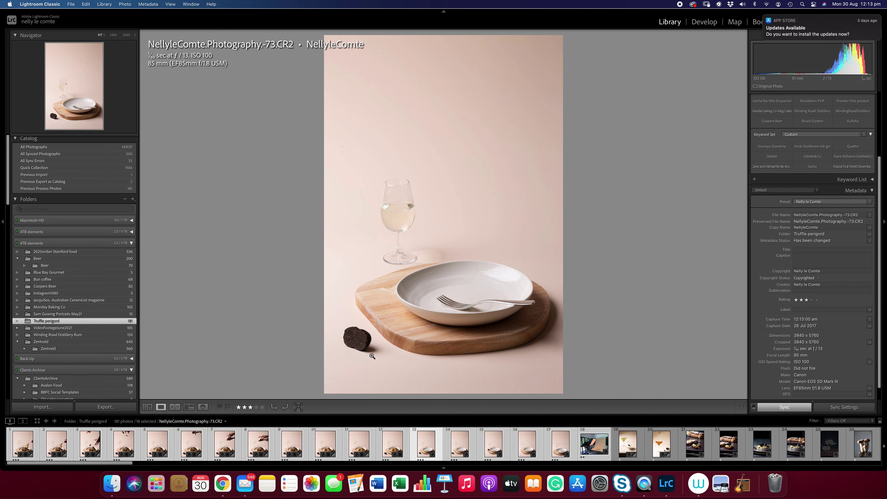
Compare the truffle and glass placement between frames 72 and 73, and check it against the plated pasta in frame 79
{"action": "key", "text": "Left"}
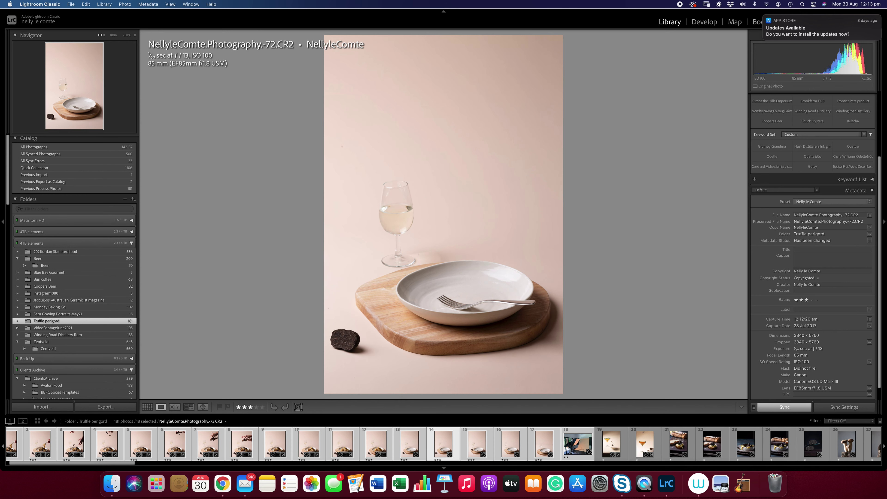
{"action": "key", "text": "Left"}
{"action": "key", "text": "Right"}
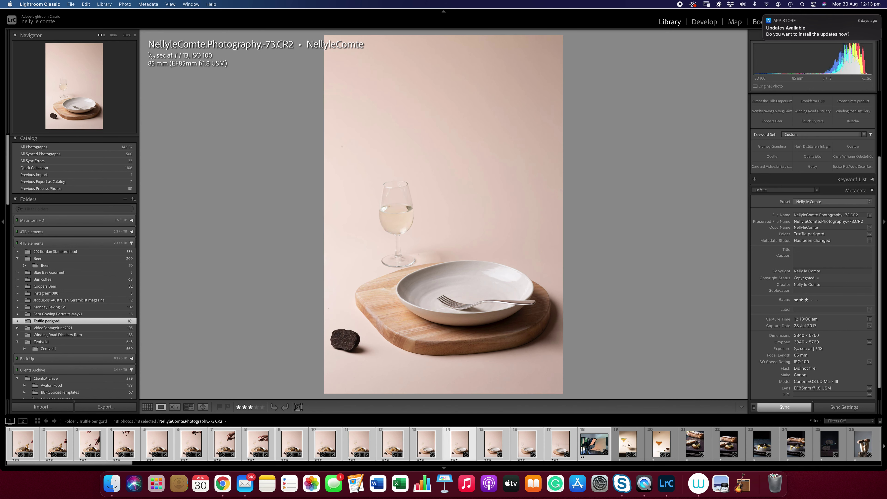
{"action": "key", "text": "Left"}
{"action": "key", "text": "Right"}
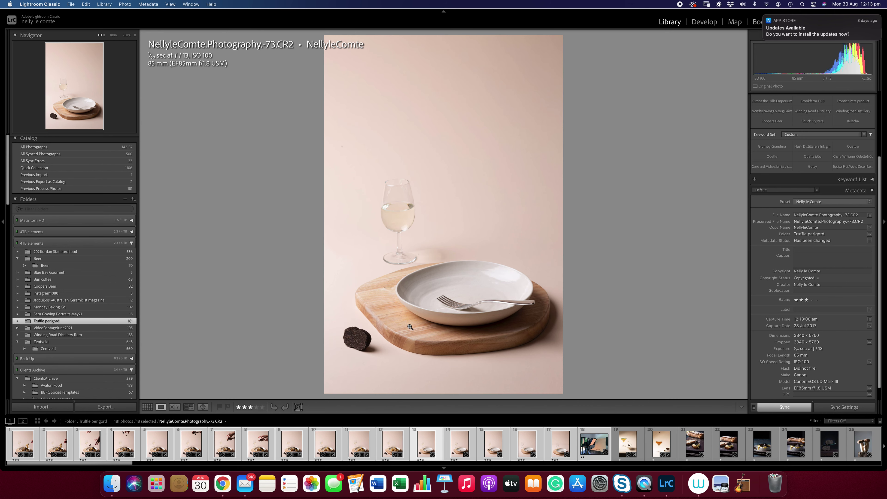
{"action": "key", "text": "Left"}
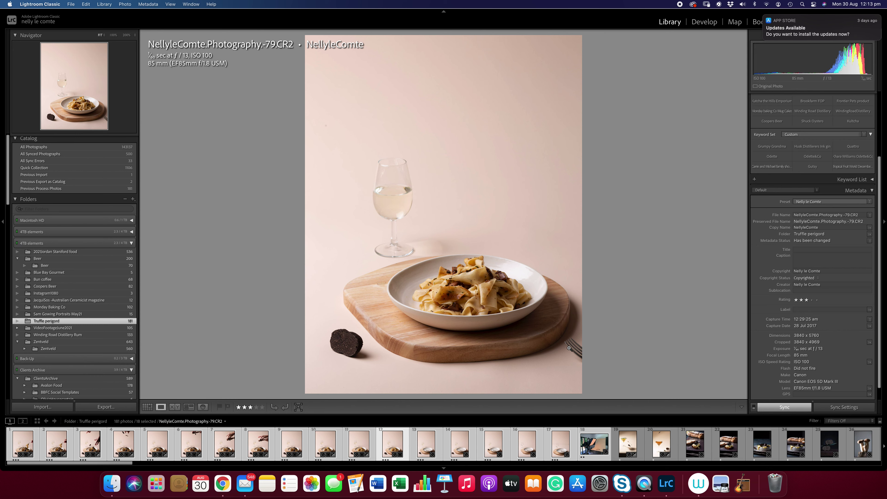
{"action": "key", "text": "Right"}
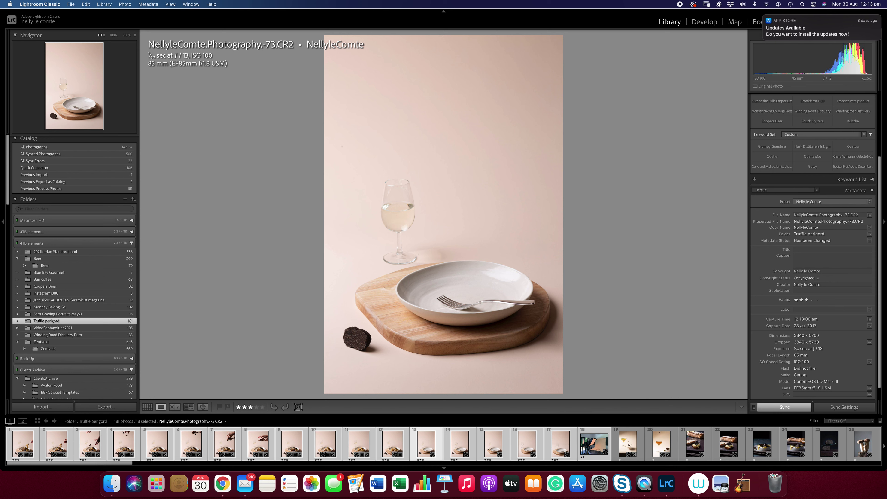
Try an 8.5 x 11 crop on frame 73 in the Develop module, shifting the photo slightly upward within the crop
{"action": "key", "text": "d"}
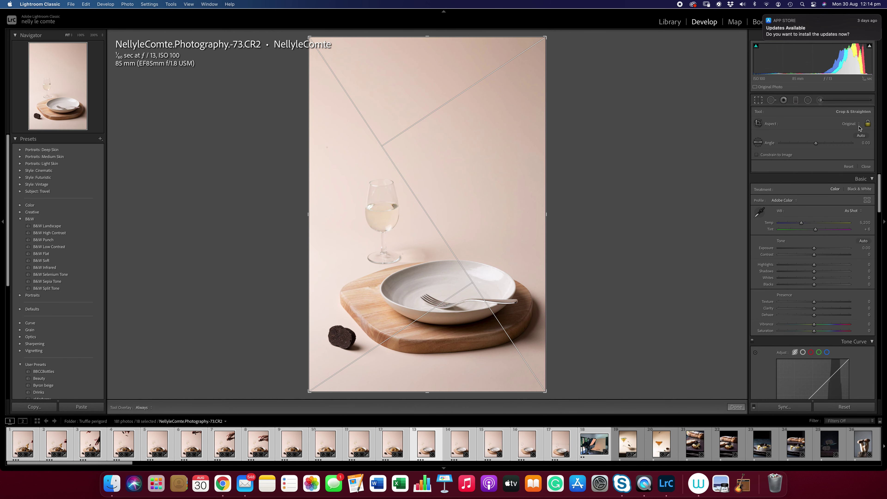
{"action": "left_click", "coordinate": [852, 124]}
{"action": "left_click", "coordinate": [821, 160]}
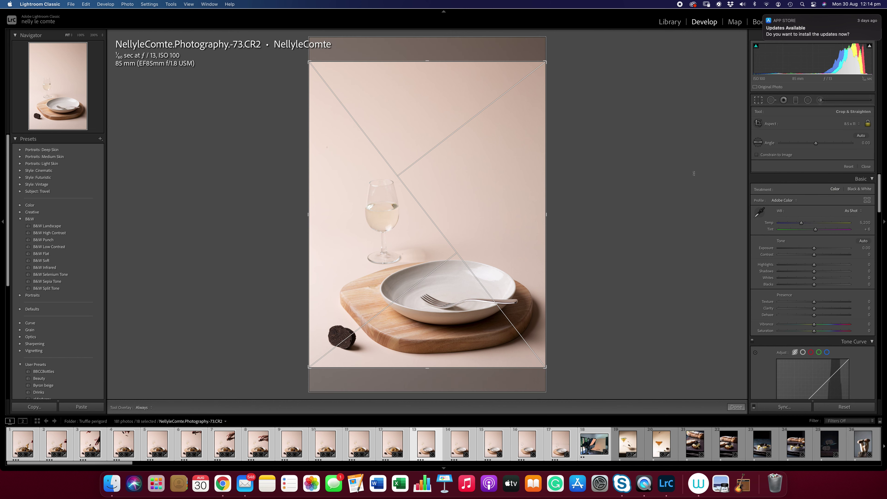
{"action": "left_click_drag", "start_coordinate": [441, 283], "coordinate": [446, 268]}
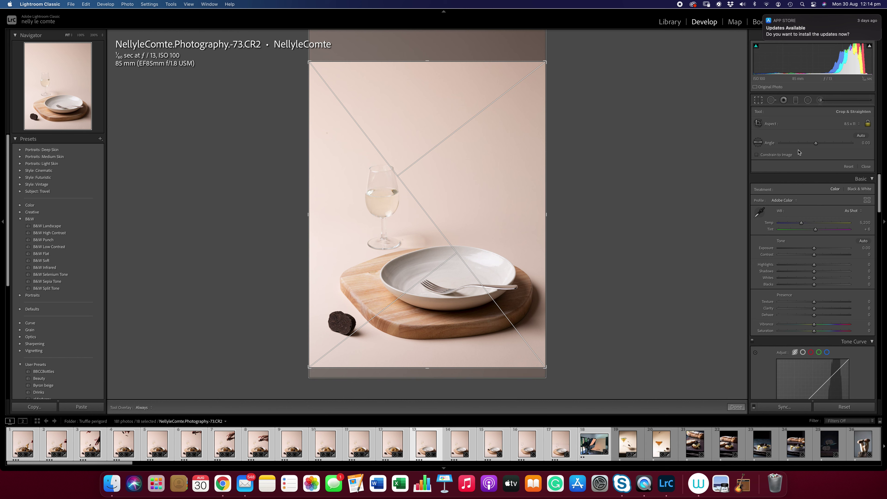
Restore frame 73's crop aspect to Original and apply the crop
{"action": "left_click", "coordinate": [859, 124]}
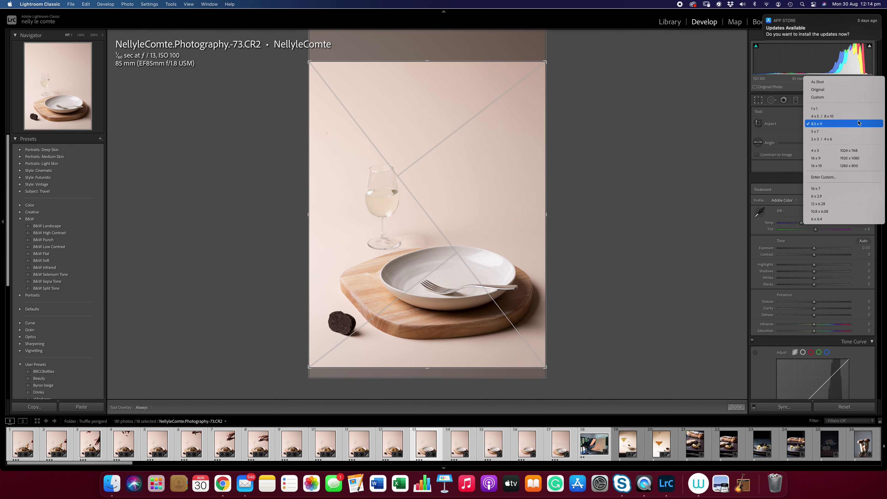
{"action": "left_click", "coordinate": [847, 90]}
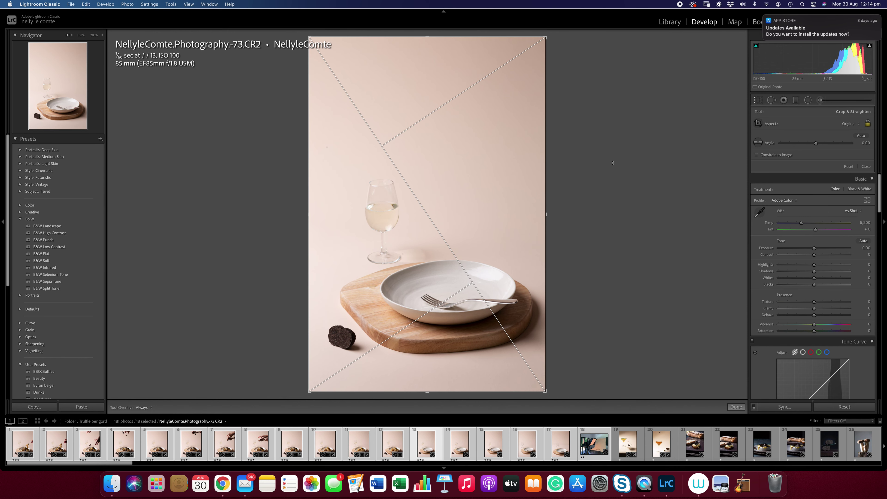
{"action": "key", "text": "Return"}
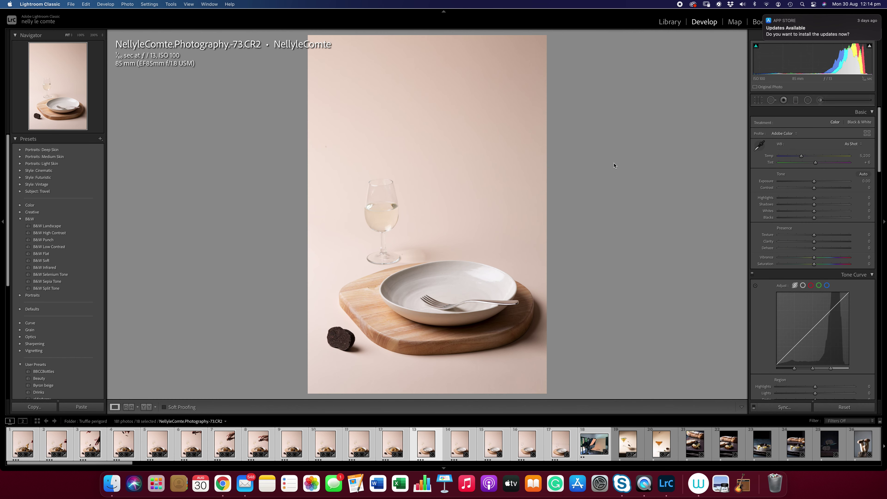
Check the crop on the first pasta shot, frame 79, and inspect the plated pasta close up
{"action": "key", "text": "Left"}
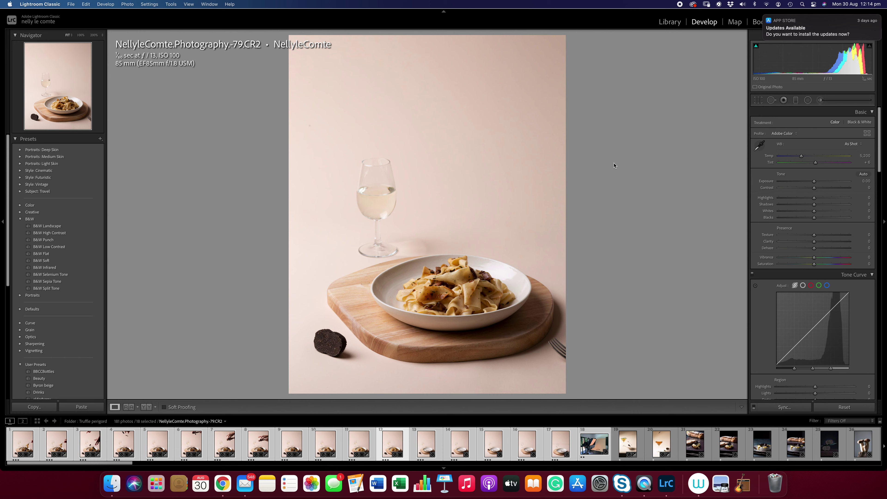
{"action": "key", "text": "r"}
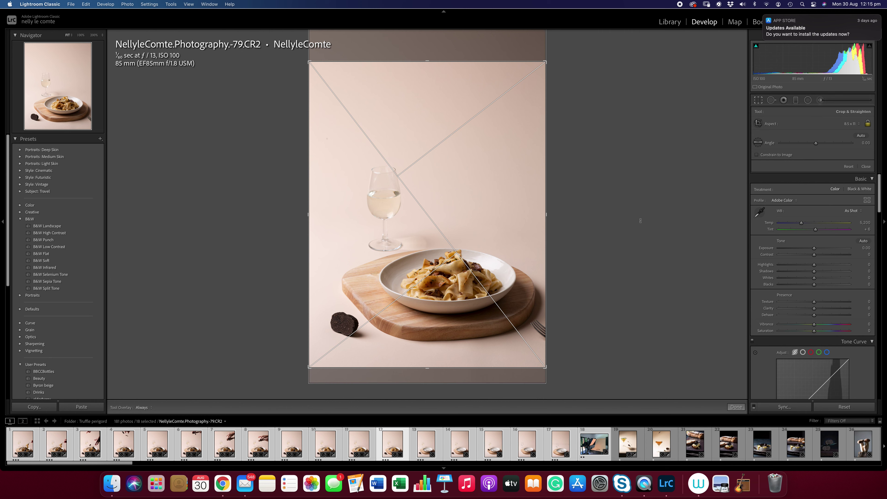
{"action": "key", "text": "Return"}
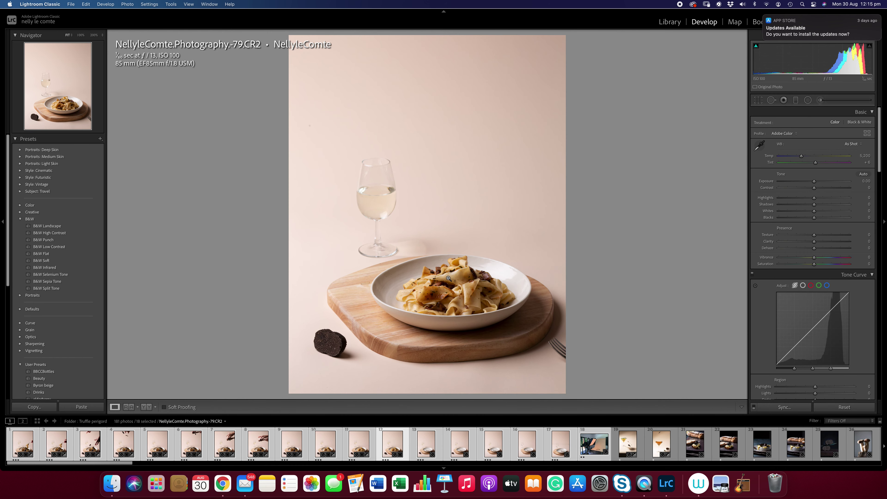
{"action": "left_click", "coordinate": [462, 276]}
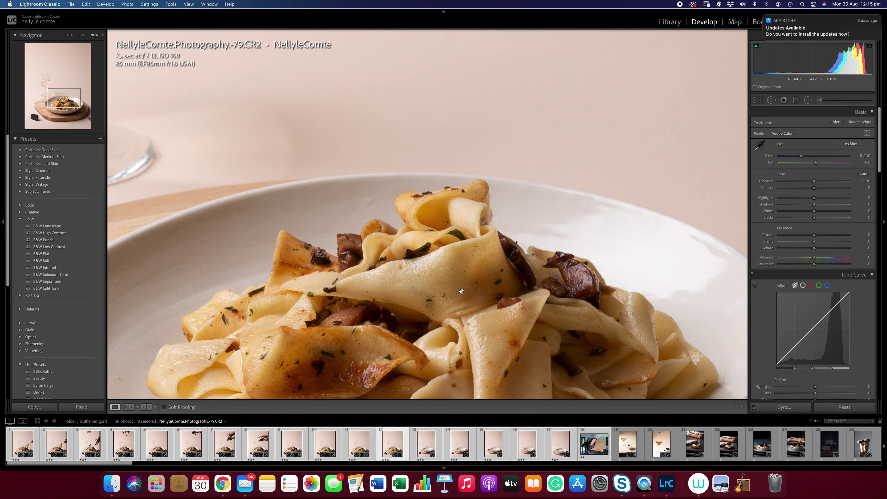
{"action": "left_click_drag", "start_coordinate": [473, 291], "coordinate": [472, 185]}
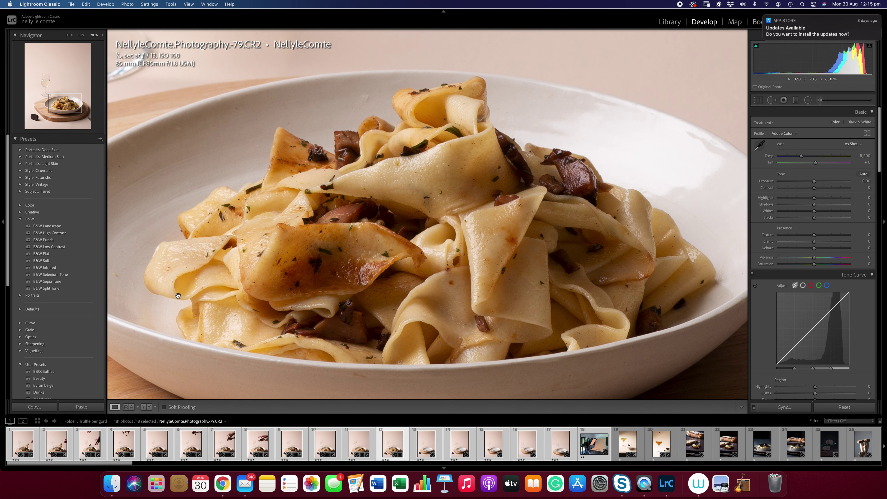
{"action": "left_click", "coordinate": [465, 214]}
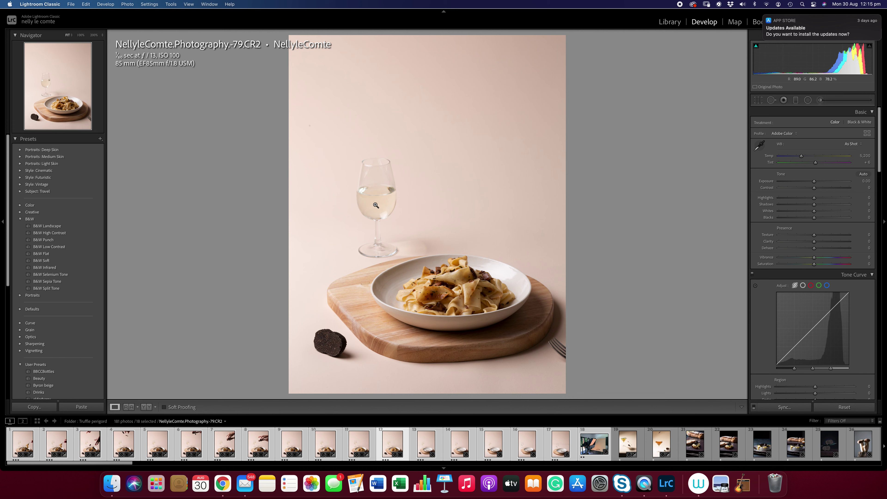
Compare frame 79 with the empty-plate frame 73, and examine the cheese on the pasta in frame 80 close up
{"action": "key", "text": "Right"}
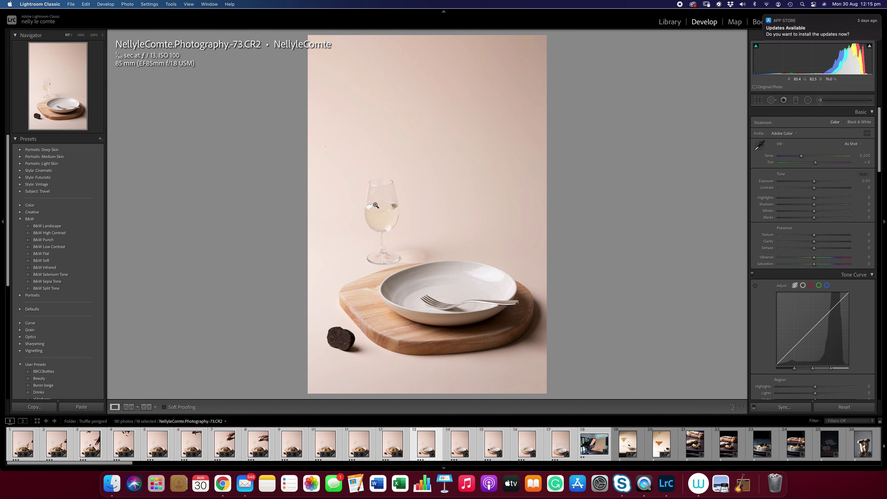
{"action": "key", "text": "Left"}
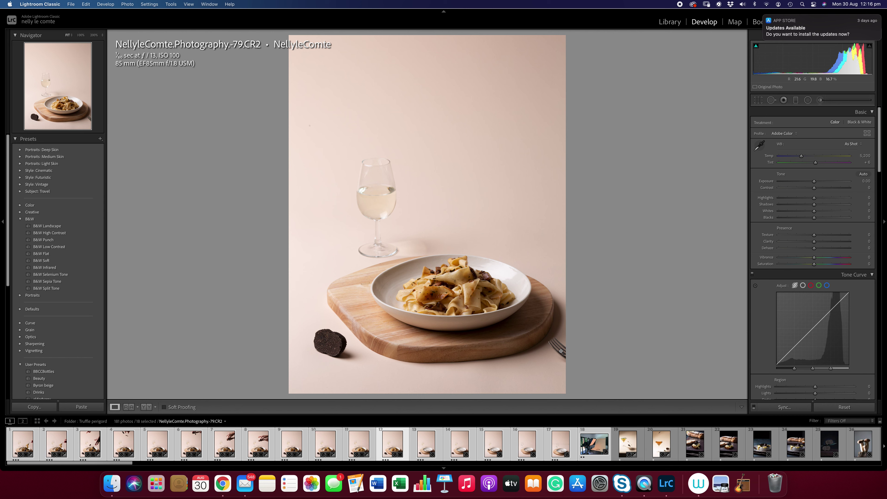
{"action": "key", "text": "Left"}
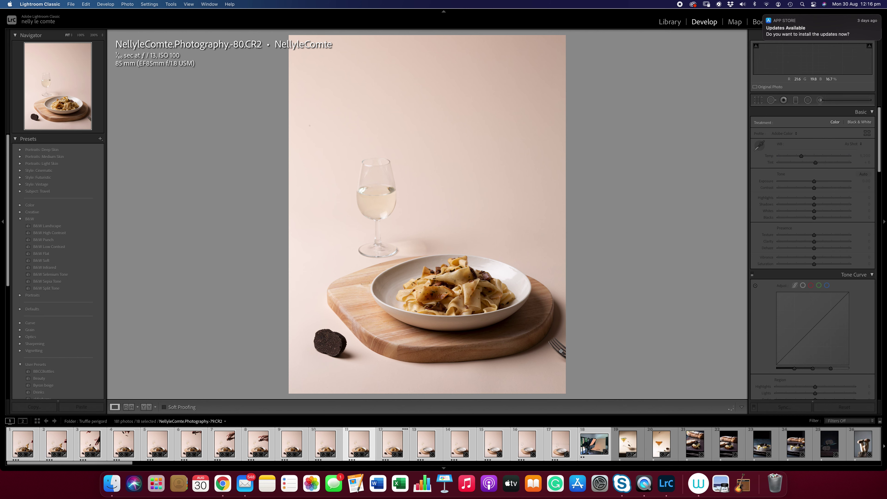
{"action": "left_click", "coordinate": [474, 299]}
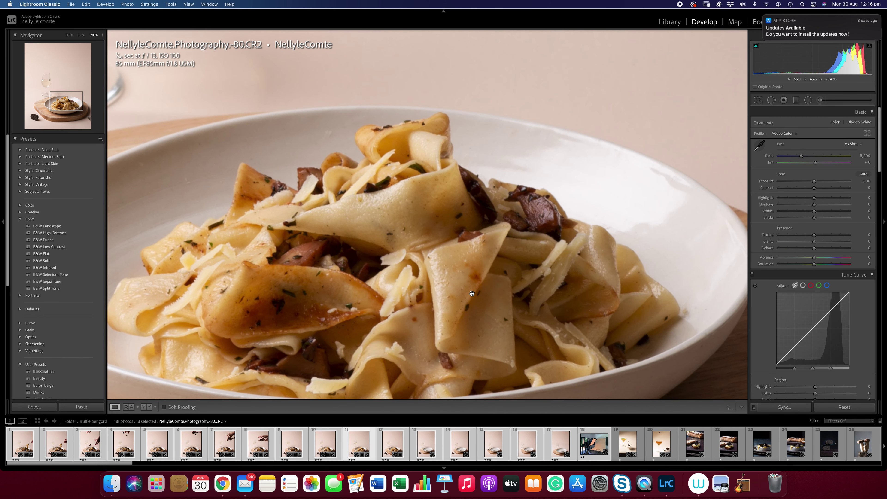
{"action": "left_click_drag", "start_coordinate": [404, 250], "coordinate": [472, 219]}
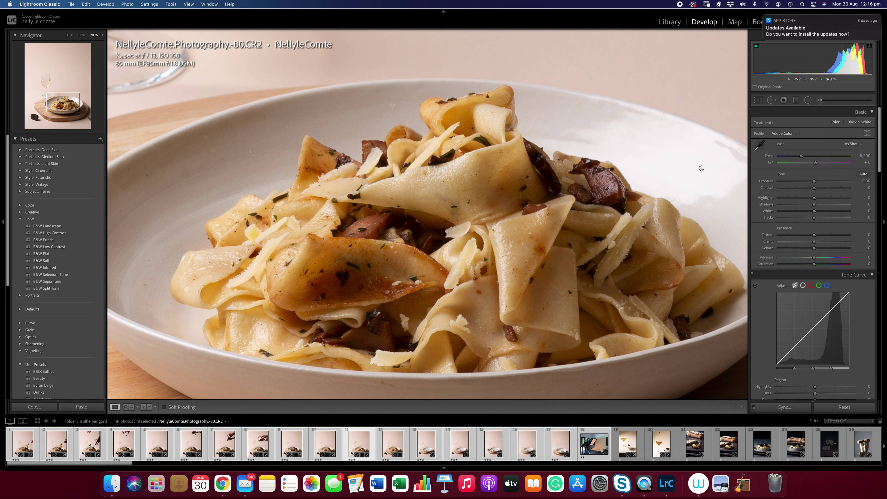
Examine the added mushrooms in frame 81 and the truffle slices in frame 83 at close zoom
{"action": "key", "text": "Left"}
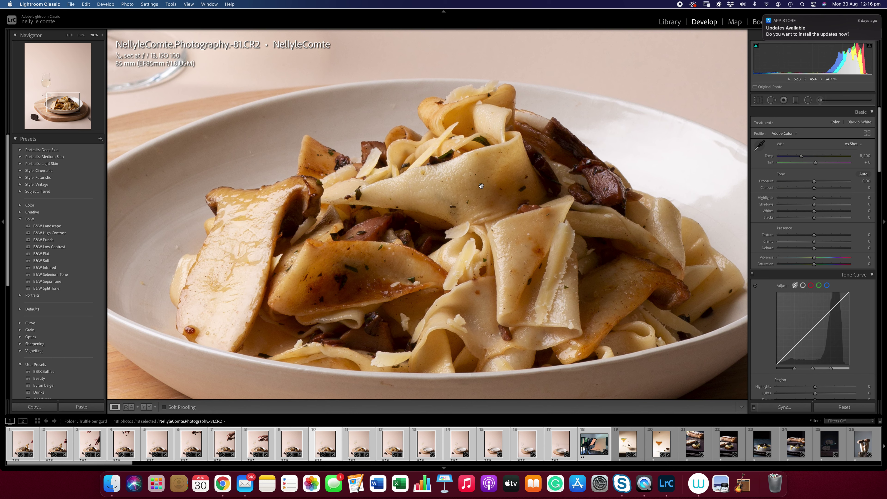
{"action": "key", "text": "Left"}
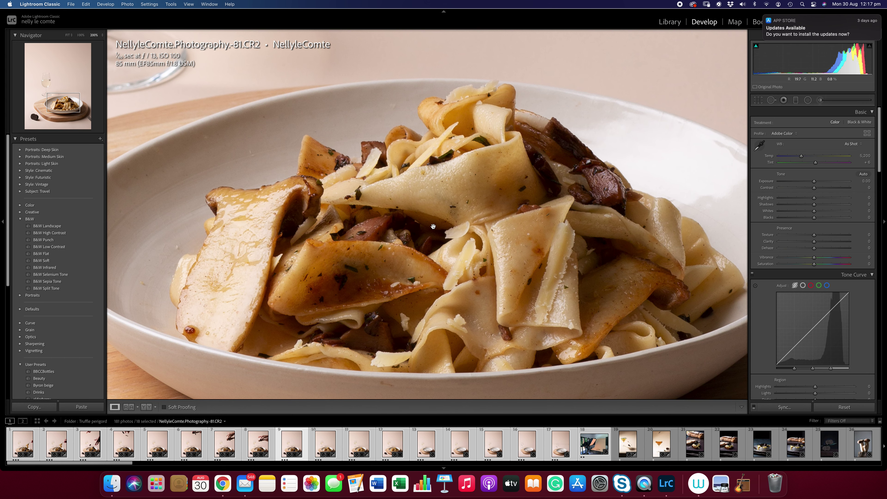
{"action": "key", "text": "Right"}
{"action": "key", "text": "Right"}
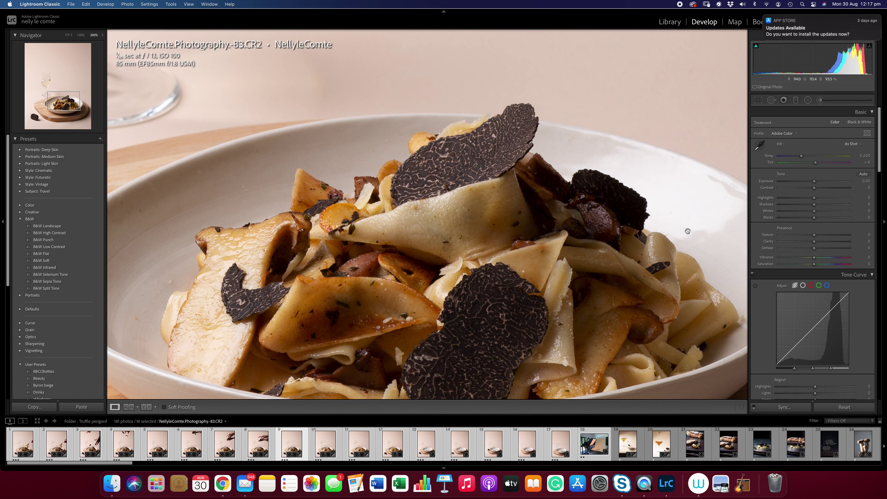
{"action": "left_click_drag", "start_coordinate": [555, 274], "coordinate": [630, 221]}
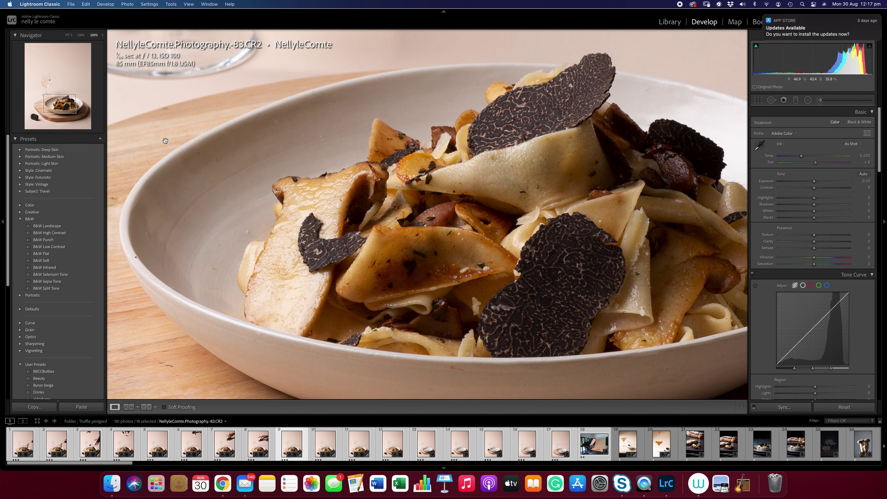
Compare the truffle slices in frame 83 with the same area of frames 81 and 84 at close zoom
{"action": "left_click_drag", "start_coordinate": [562, 214], "coordinate": [527, 213]}
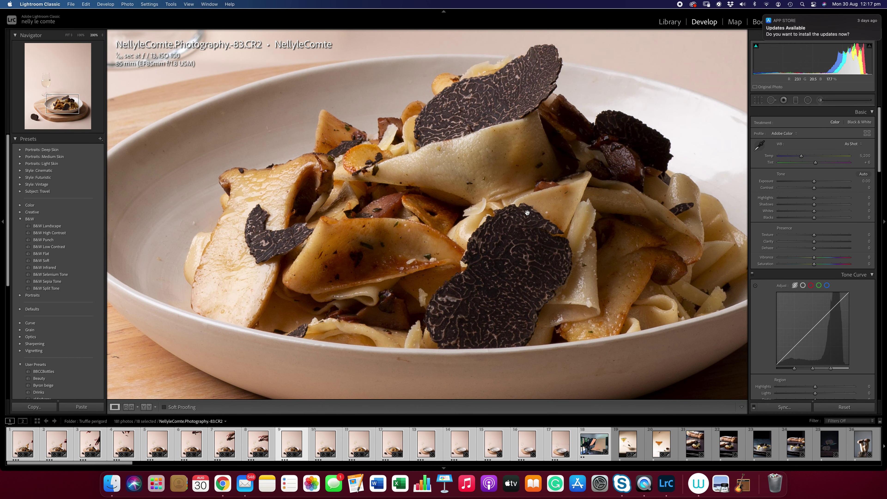
{"action": "key", "text": "Right"}
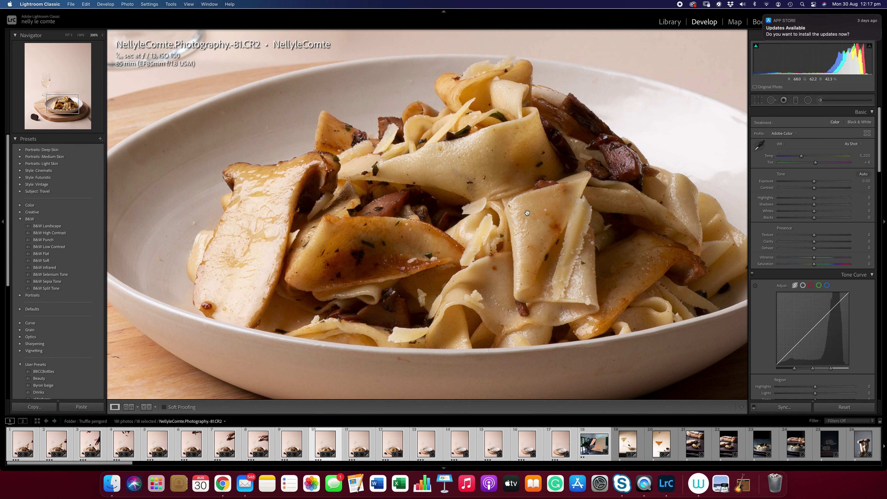
{"action": "key", "text": "Left"}
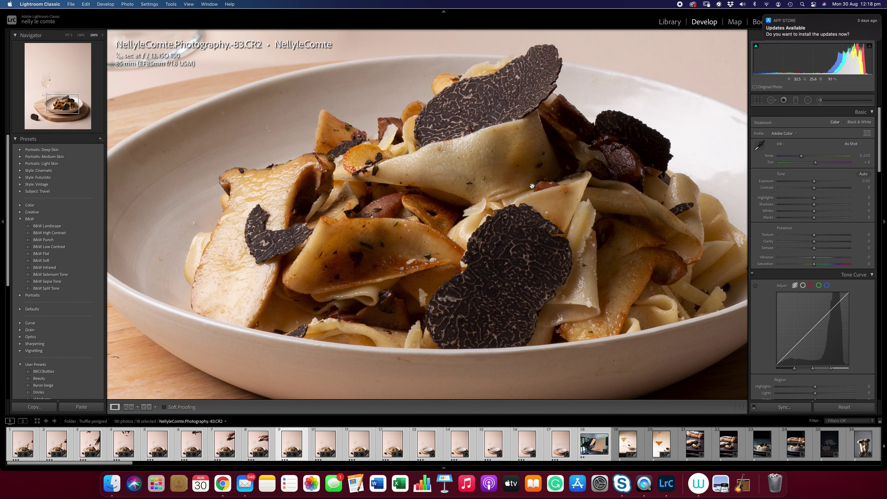
{"action": "key", "text": "Left"}
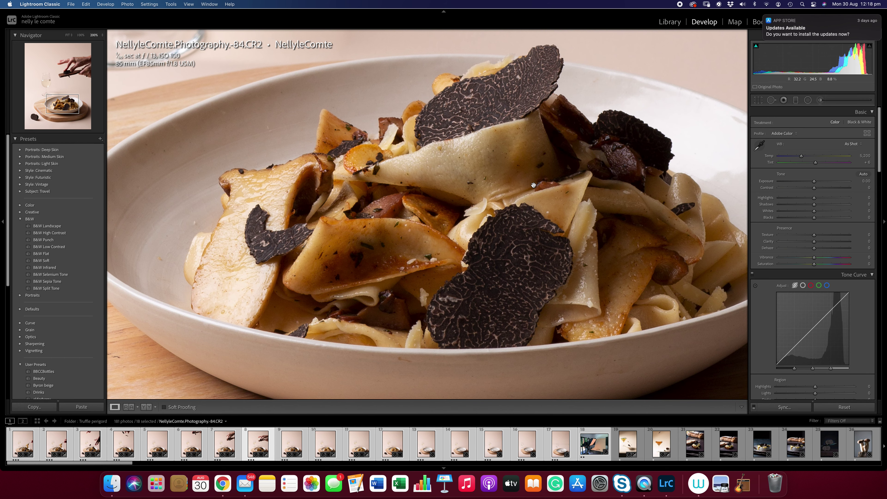
{"action": "key", "text": "Right"}
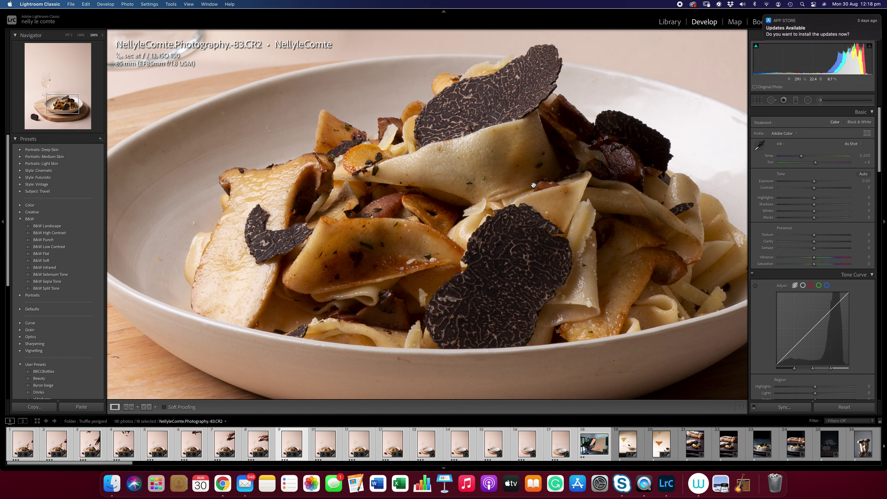
{"action": "key", "text": "Left"}
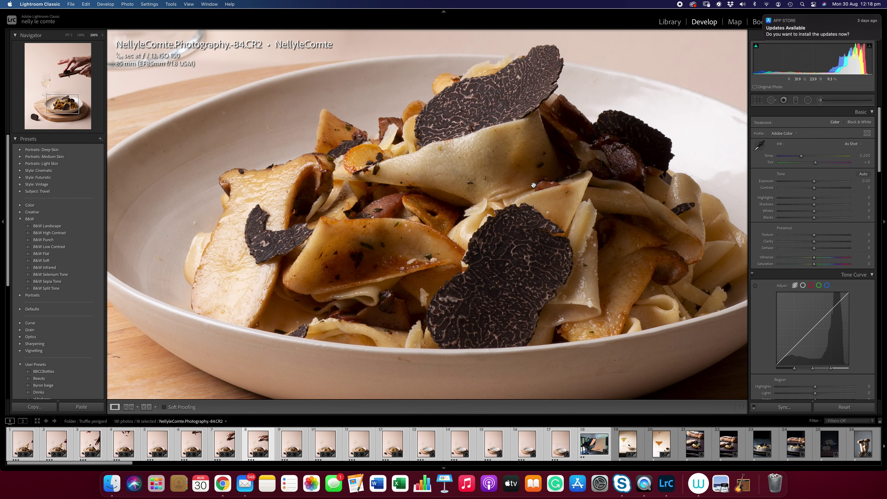
{"action": "key", "text": "Right"}
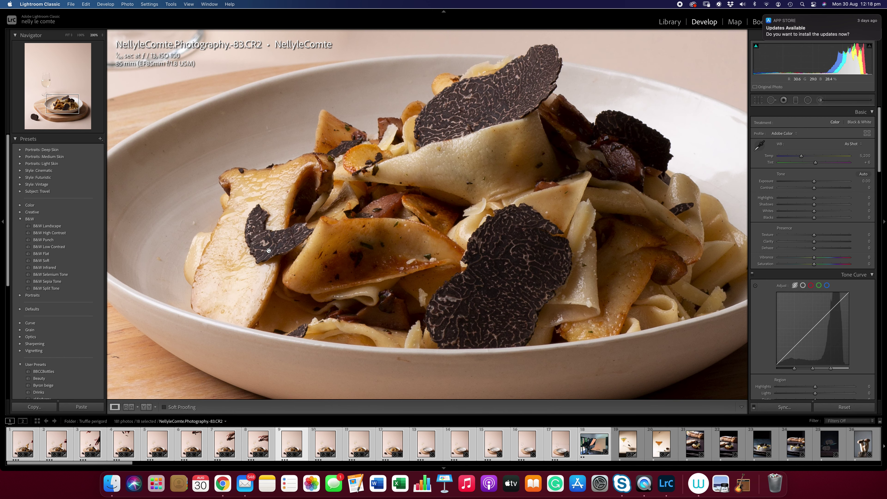
Compare the plated pasta in frames 81, 84 and 85 close up, and view frame 84 in full
{"action": "key", "text": "Left"}
{"action": "key", "text": "Left"}
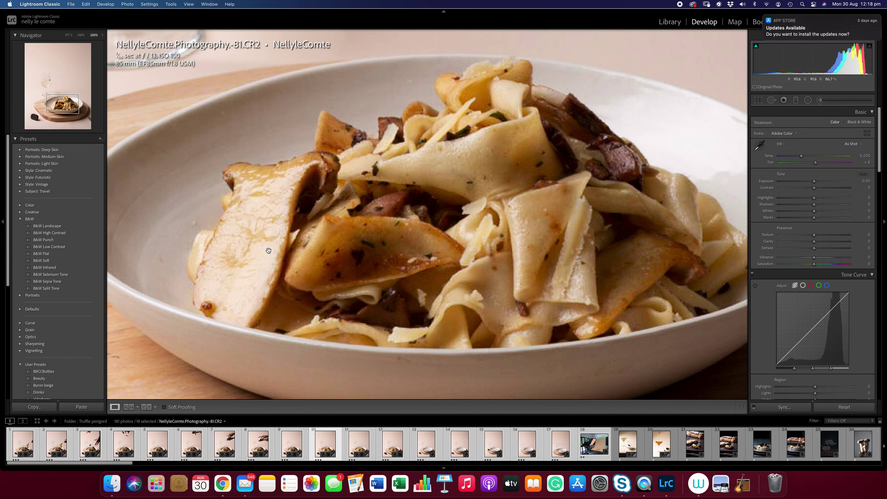
{"action": "key", "text": "Left"}
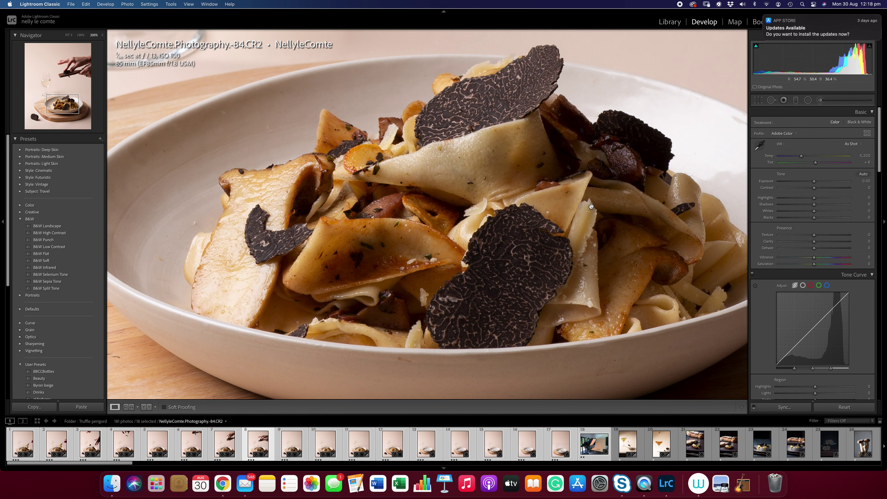
{"action": "key", "text": "Left"}
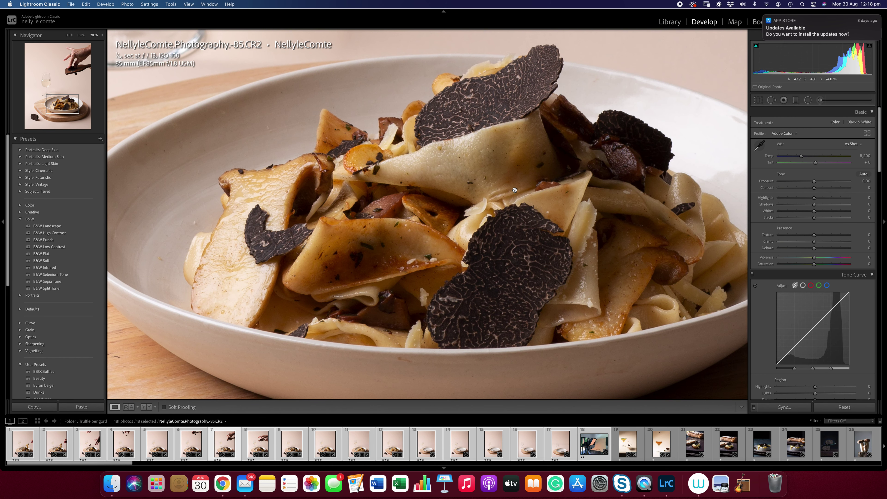
{"action": "key", "text": "Right"}
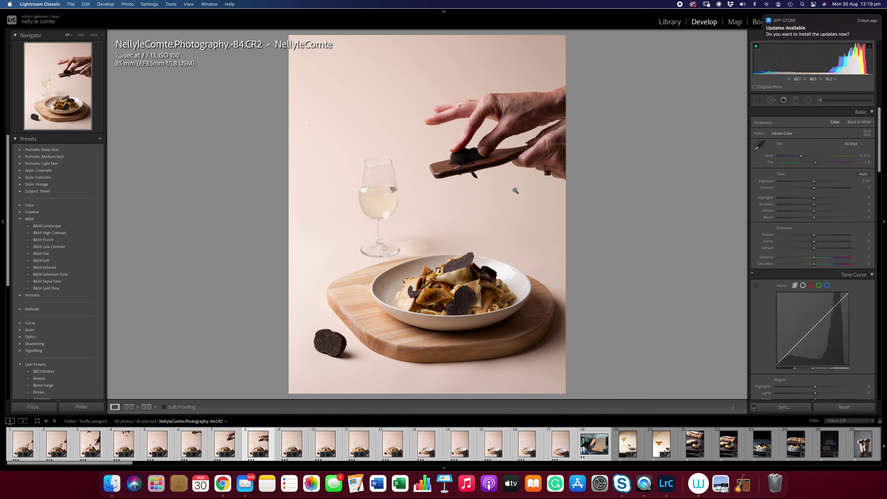
Review the full compositions from frame 83 through frame 91, examining the hands, truffle slicer and falling truffle slices
{"action": "key", "text": "Right"}
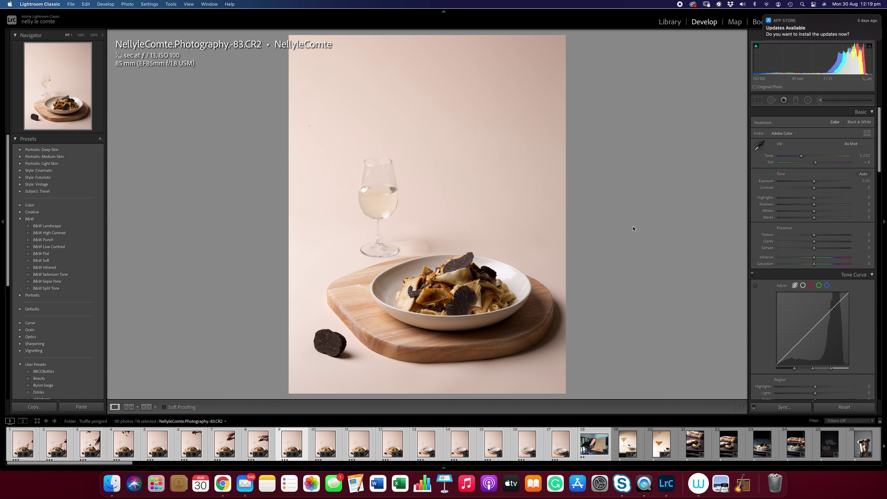
{"action": "key", "text": "Left"}
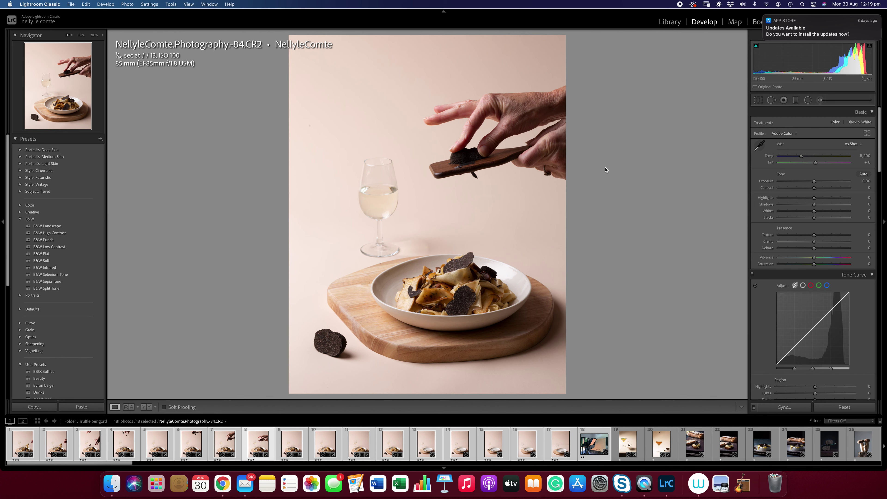
{"action": "key", "text": "Left"}
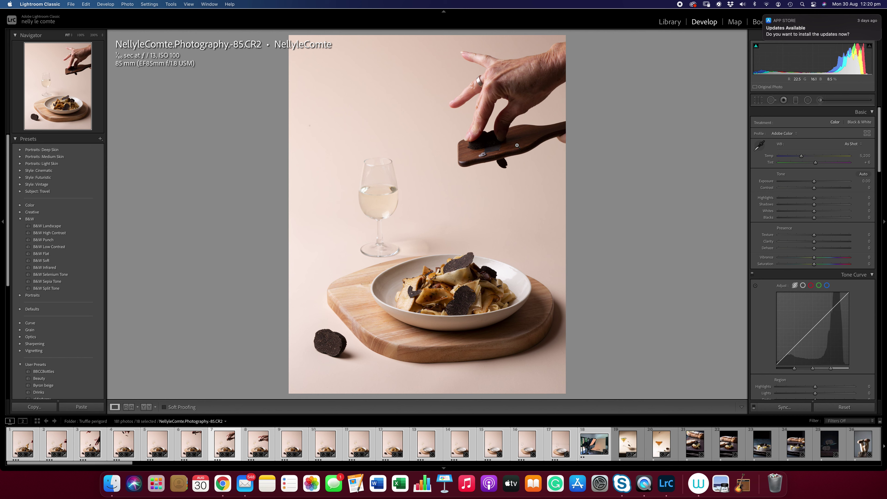
{"action": "key", "text": "Left"}
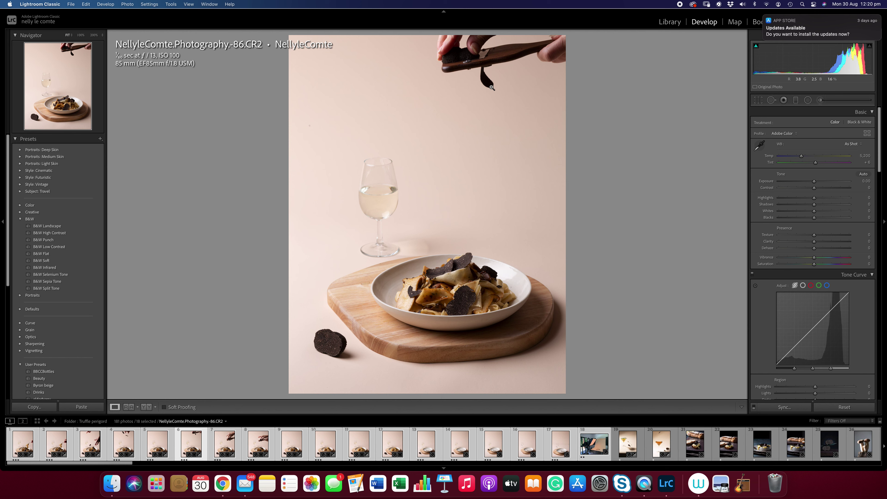
{"action": "key", "text": "Left"}
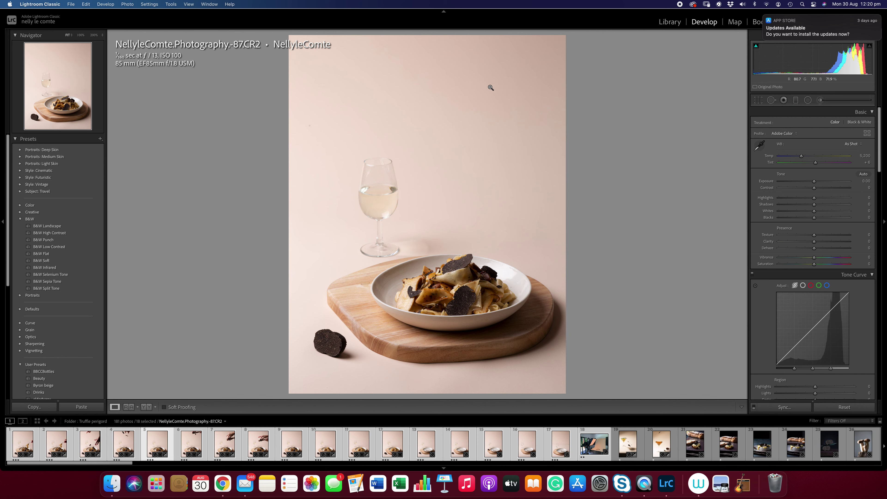
{"action": "key", "text": "Left"}
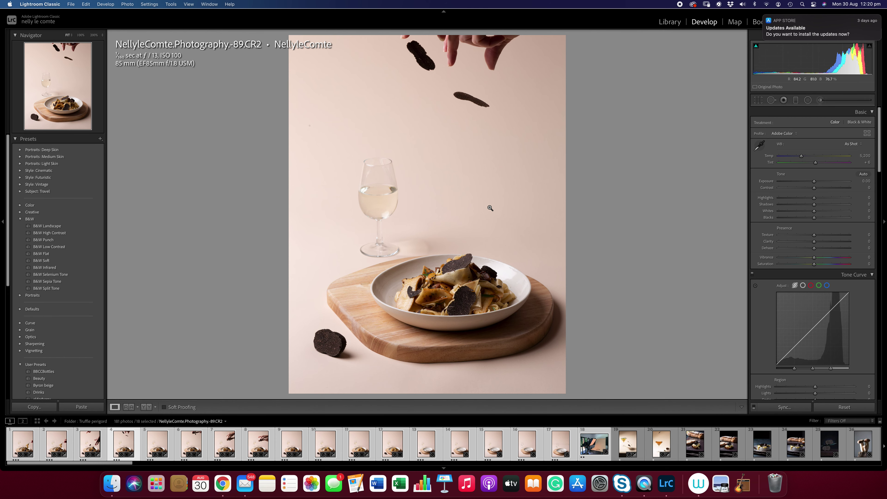
{"action": "key", "text": "Left"}
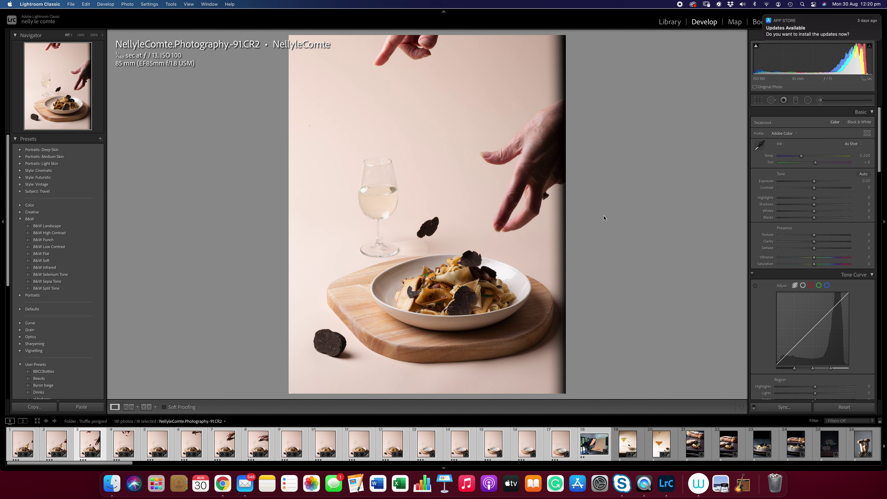
Show the seven consecutive shots from frame 91 to frame 83 side by side in the Library's Survey view
{"action": "left_click", "coordinate": [670, 24]}
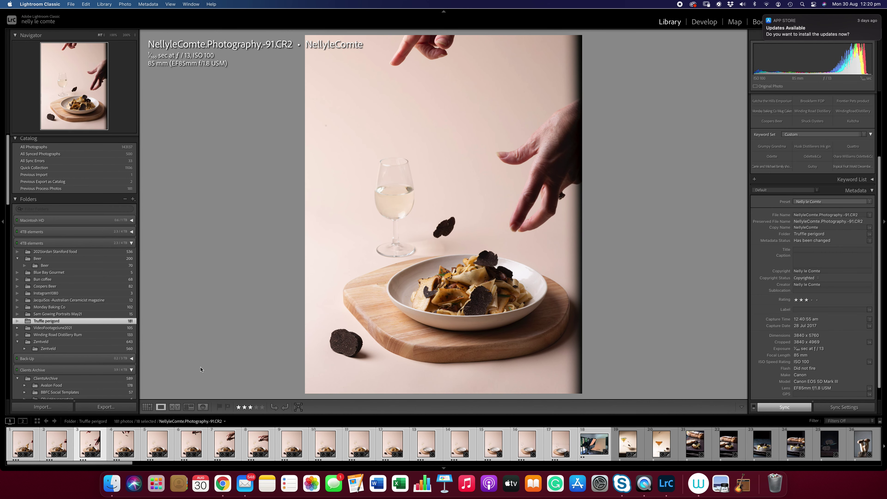
{"action": "left_click", "coordinate": [147, 408]}
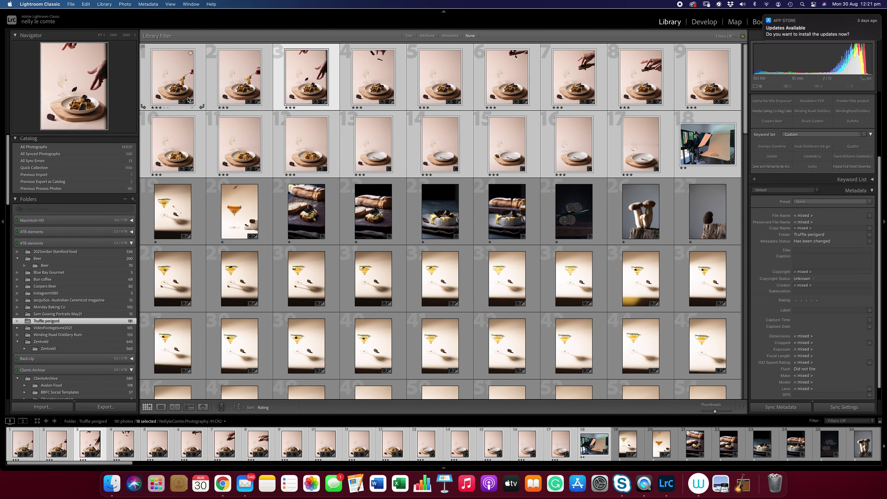
{"action": "left_click", "coordinate": [280, 60]}
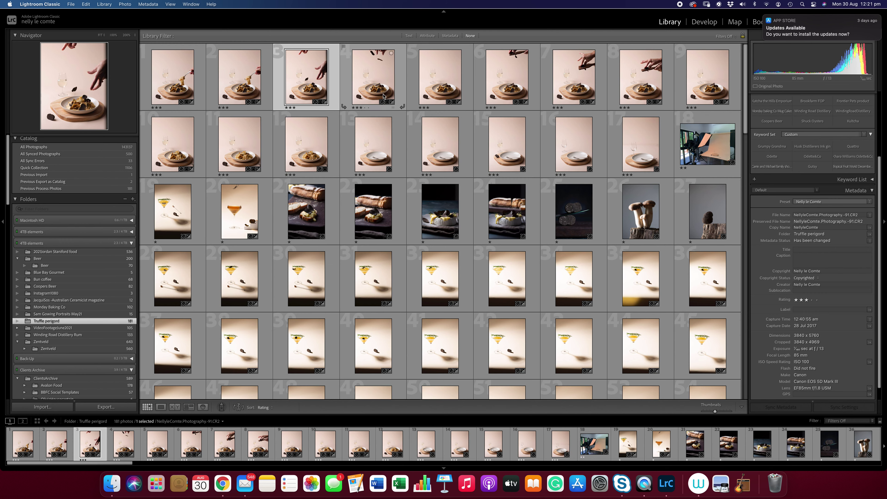
{"action": "left_click", "coordinate": [729, 81], "text": "shift"}
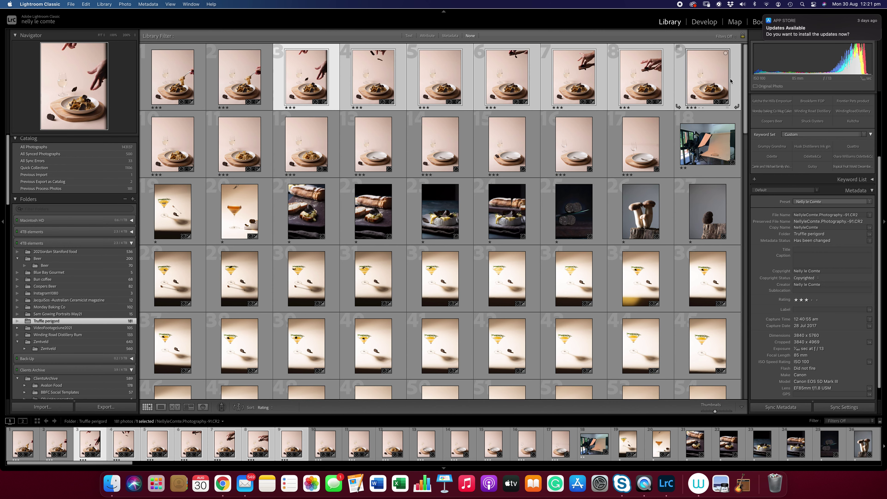
{"action": "left_click", "coordinate": [188, 408]}
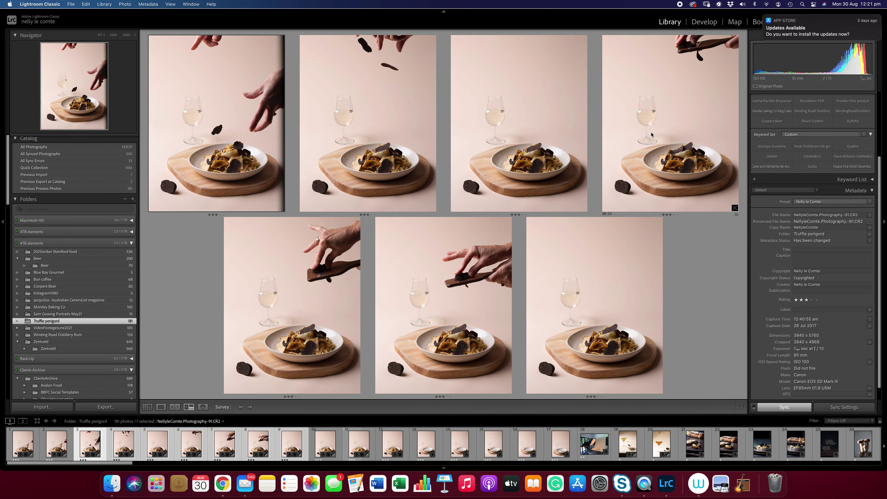
Select only frames 91, 89, 86 and 83 in the grid and compare them in Survey view
{"action": "left_click", "coordinate": [147, 407]}
{"action": "left_click", "coordinate": [381, 146]}
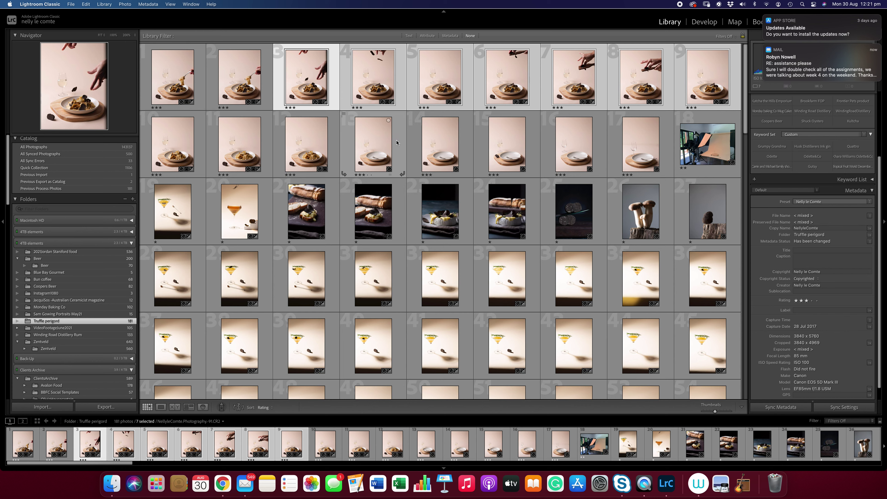
{"action": "left_click", "coordinate": [316, 80]}
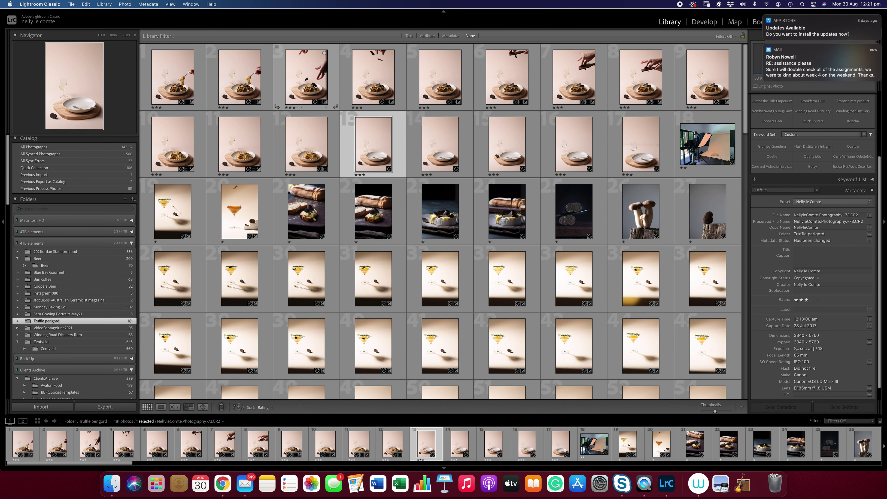
{"action": "left_click", "coordinate": [373, 83], "text": "shift"}
{"action": "left_click", "coordinate": [514, 86], "text": "super"}
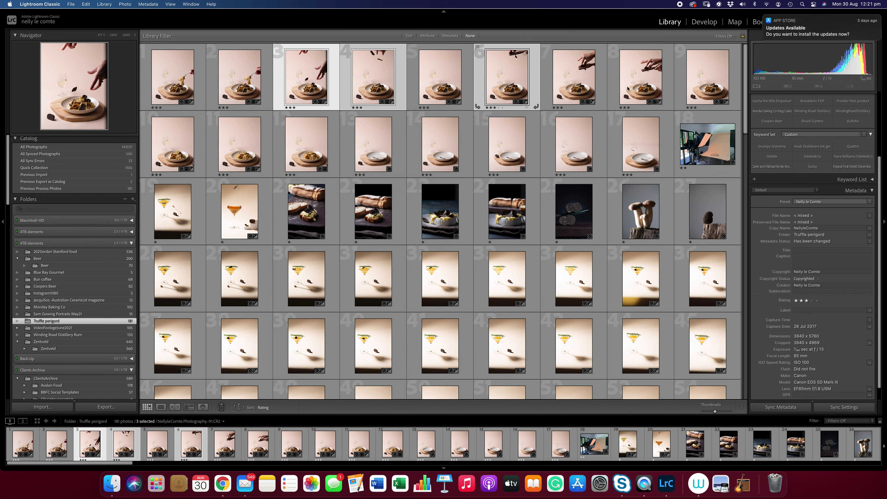
{"action": "left_click", "coordinate": [716, 83], "text": "super"}
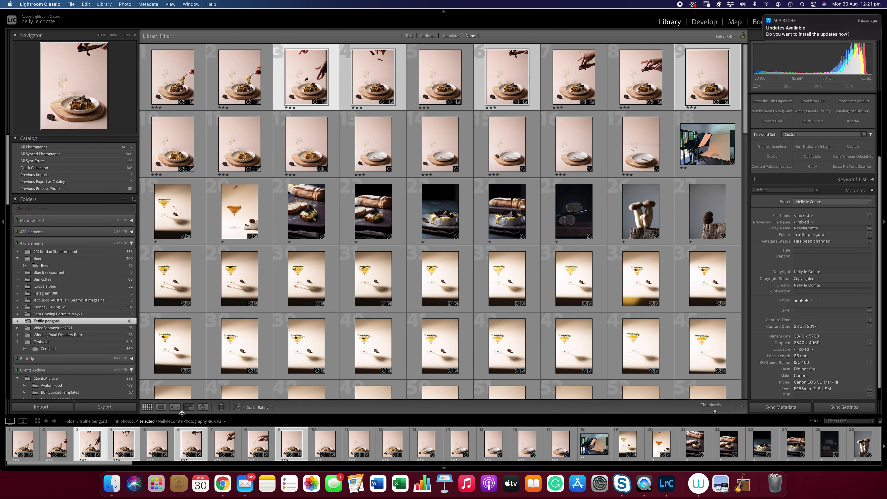
{"action": "left_click", "coordinate": [189, 407]}
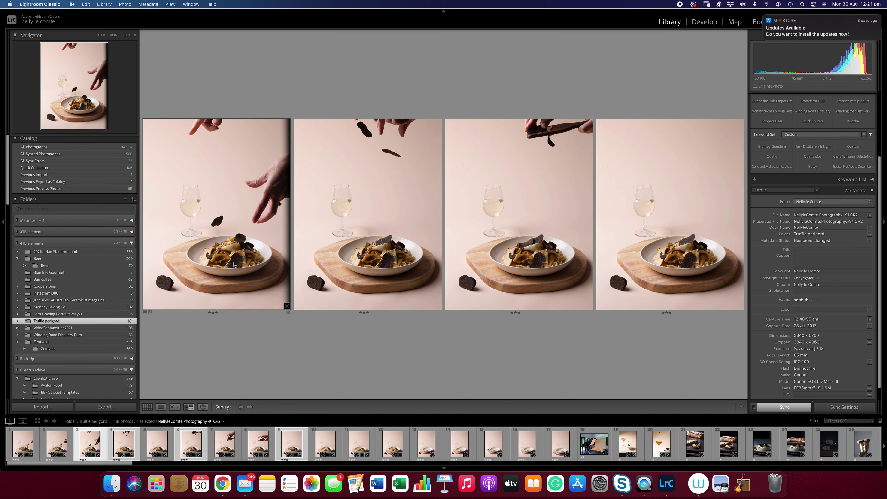
View frame 89 on its own and compare its falling truffle slices with those in frame 91
{"action": "double_click", "coordinate": [387, 250]}
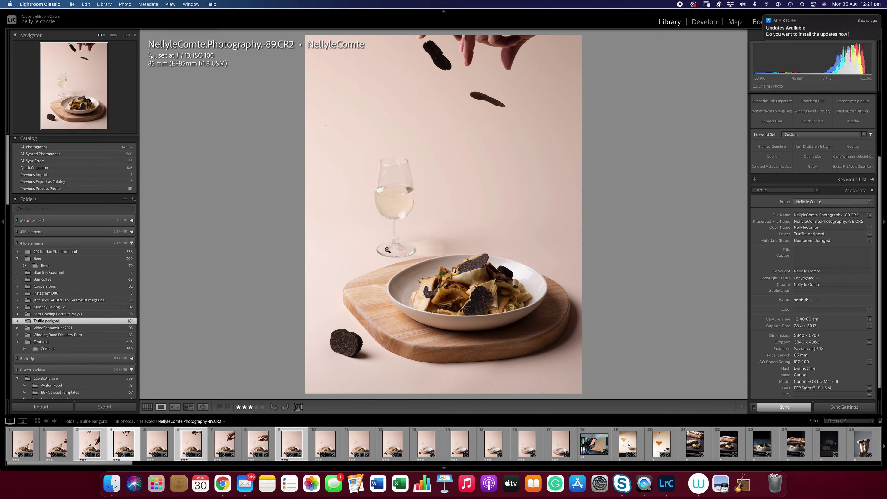
{"action": "key", "text": "Right"}
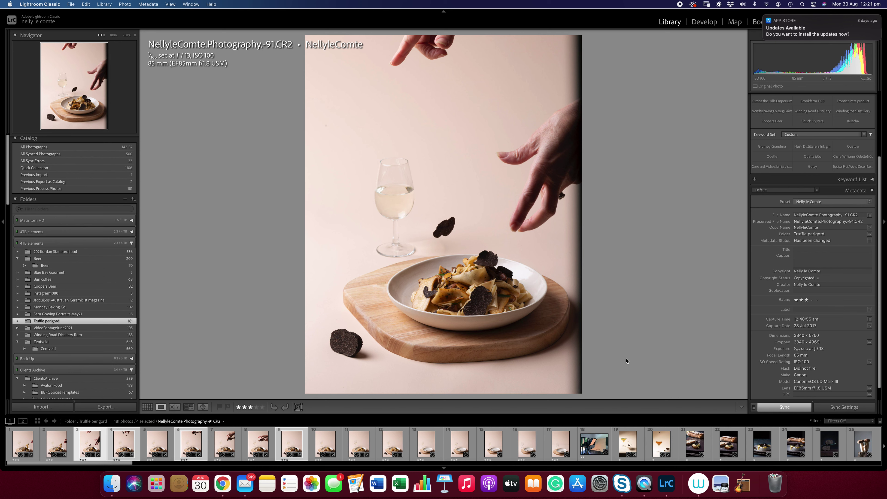
{"action": "key", "text": "Left"}
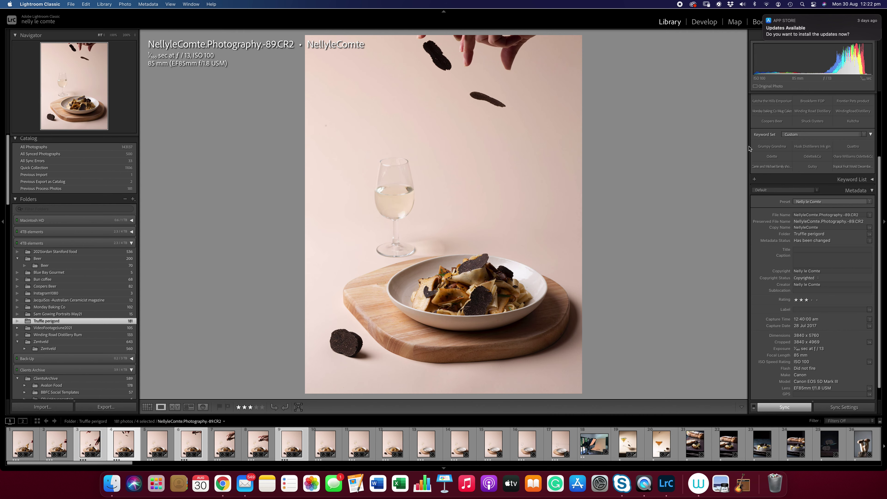
Inspect frame 89's crop and the available aspect ratios, close the crop tool and view frame 91
{"action": "key", "text": "r"}
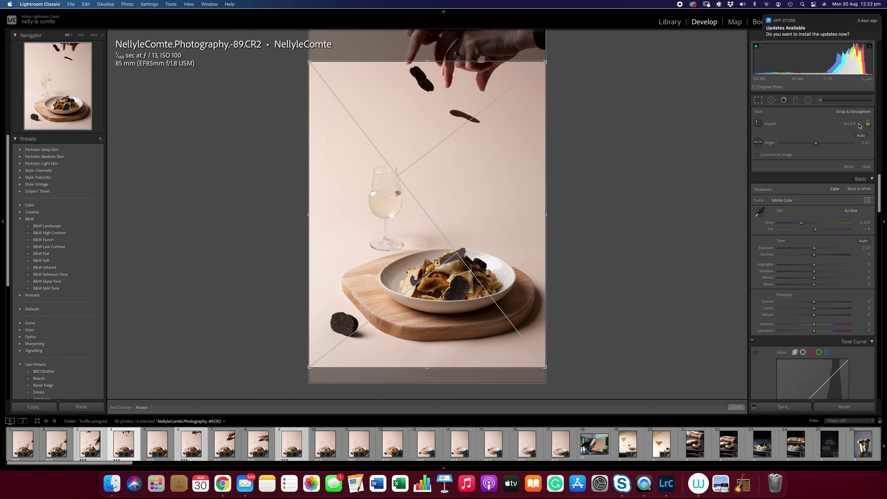
{"action": "left_click", "coordinate": [860, 126]}
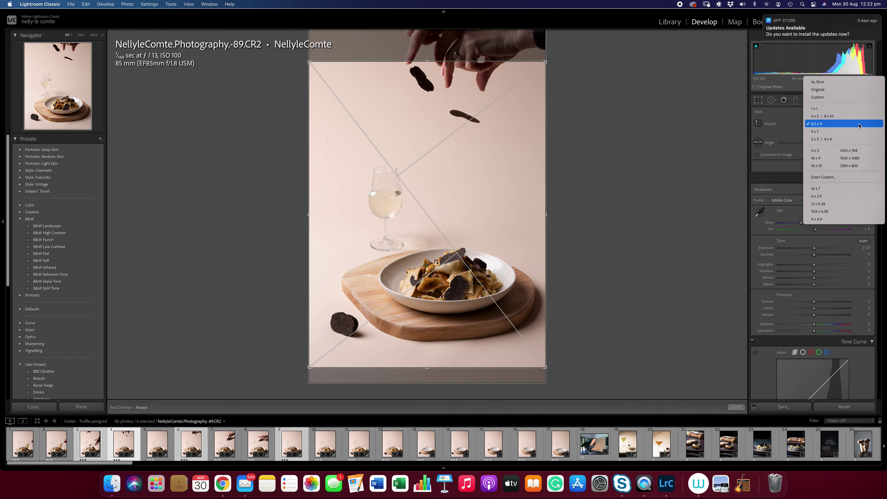
{"action": "left_click", "coordinate": [615, 190]}
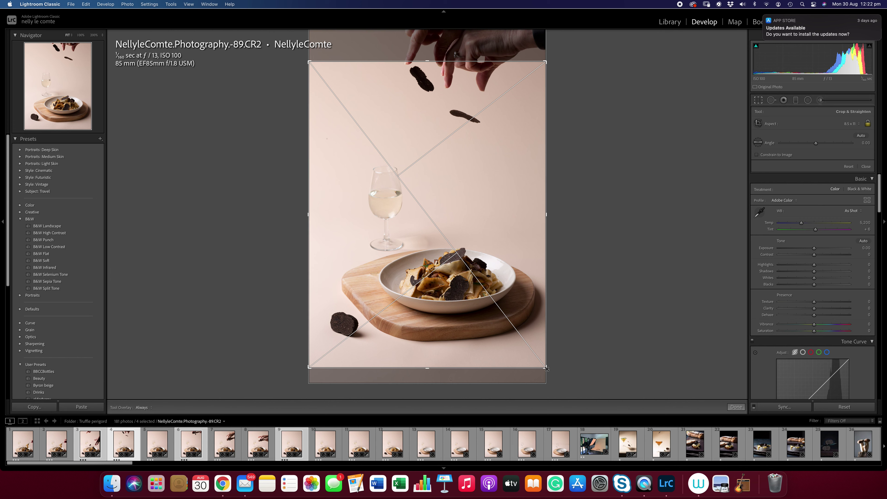
{"action": "key", "text": "Return"}
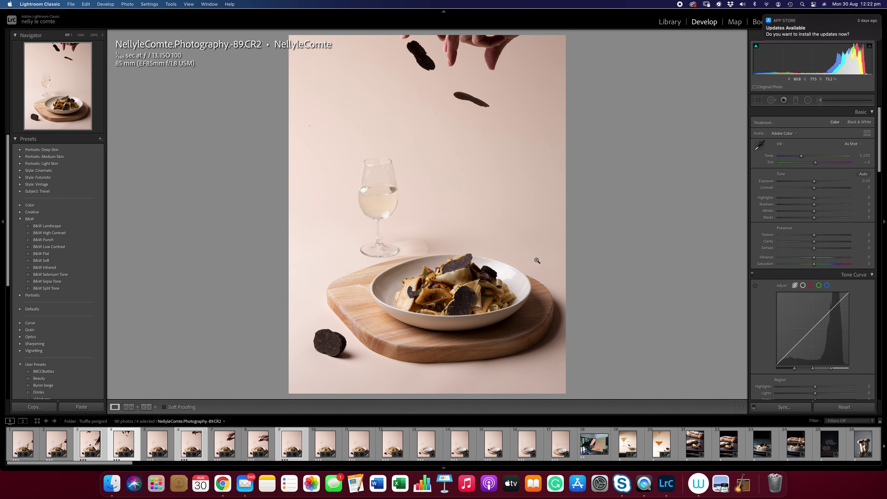
{"action": "key", "text": "Left"}
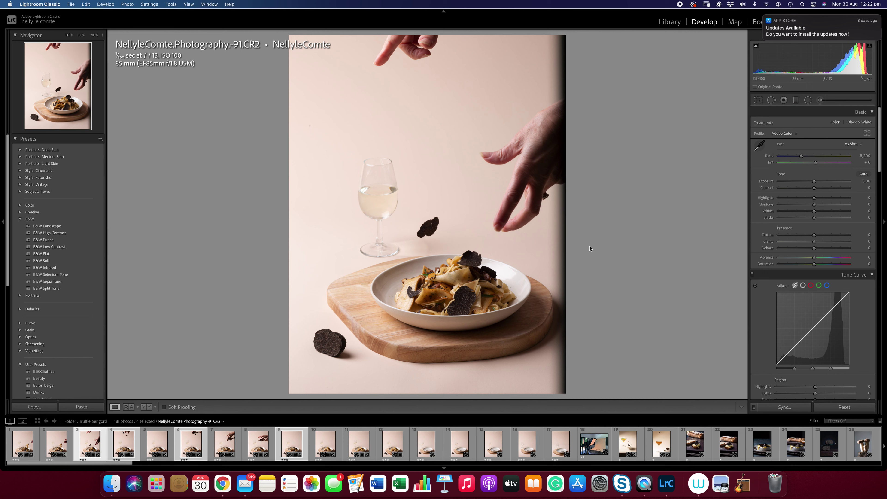